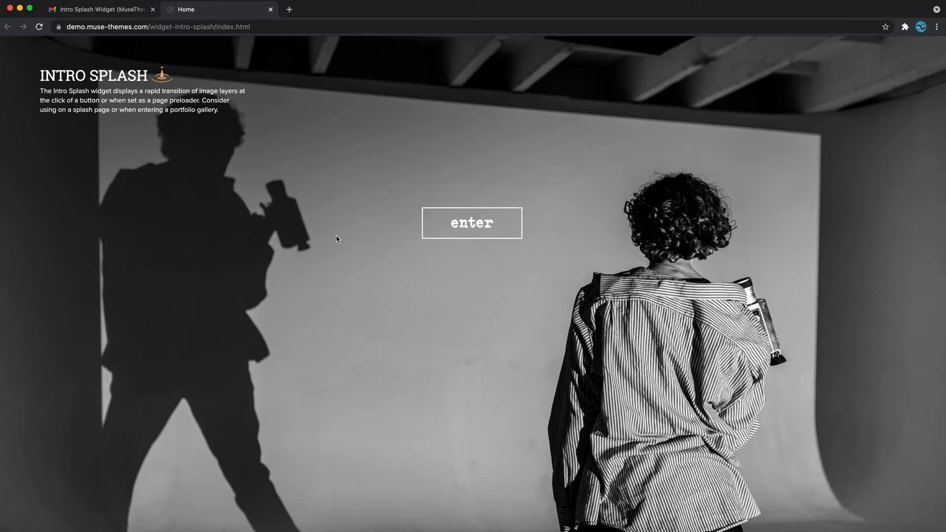
Step: Play the enter transition on the Intro Splash demo page twice, returning to the start page each time
click(471, 226)
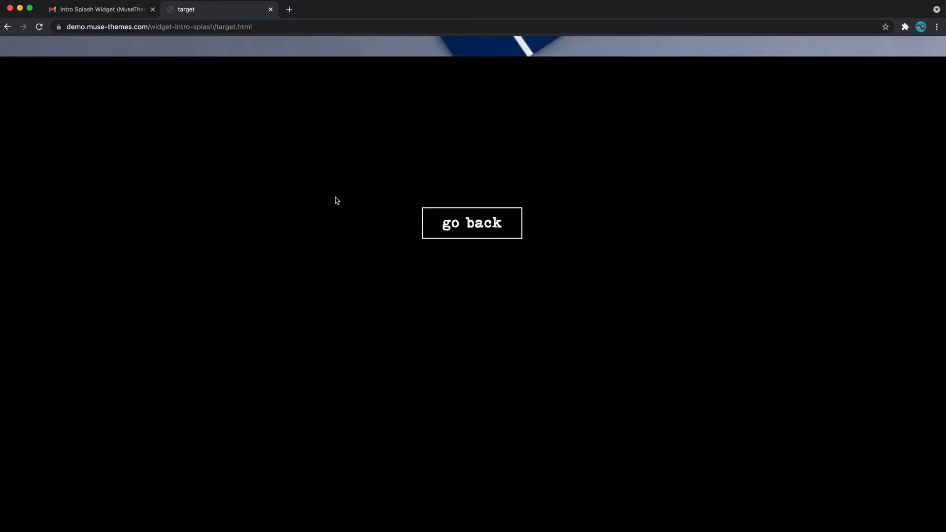
click(469, 223)
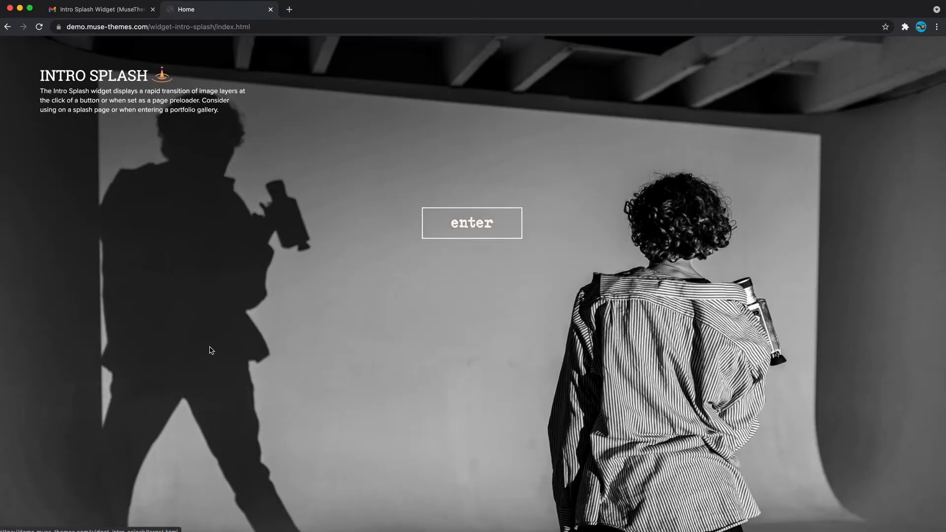
click(469, 224)
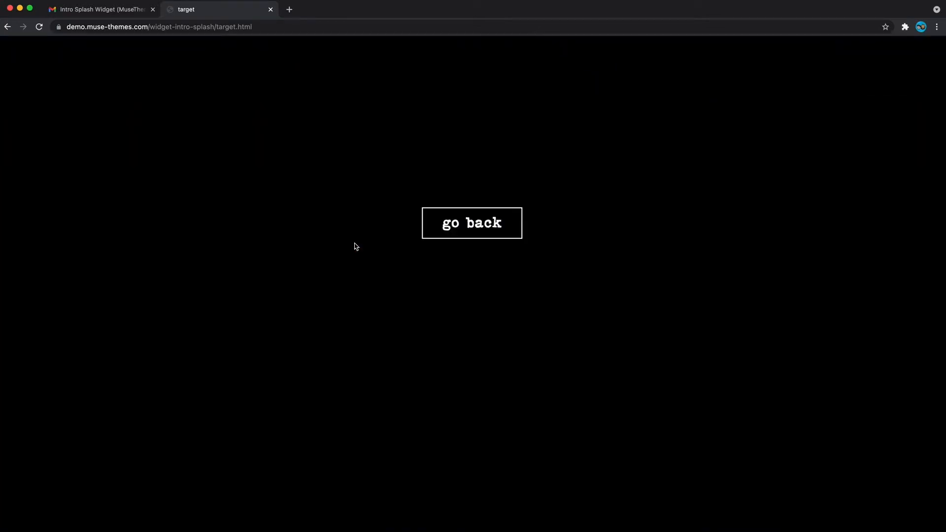
click(471, 225)
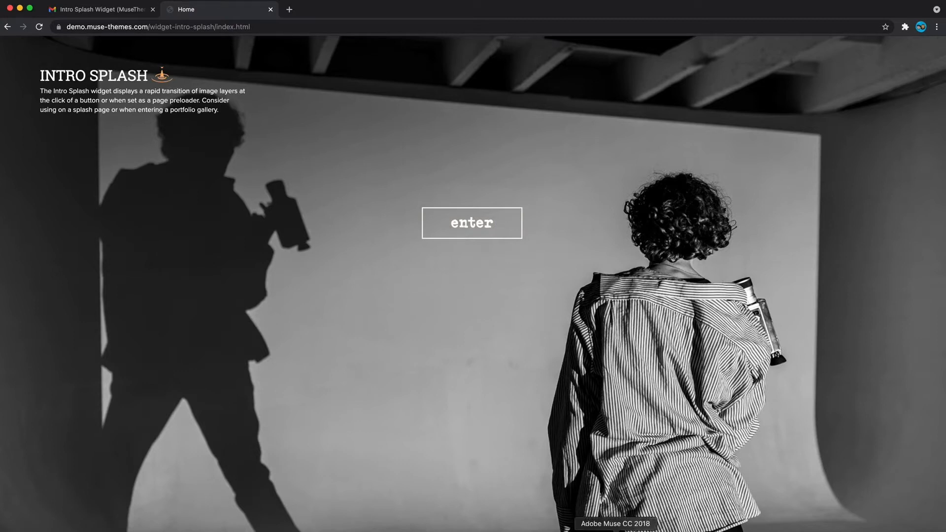
Step: Switch to Adobe Muse and place the library's Intro Splash widget beside the Home page canvas at about X -315, Y 91
click(615, 531)
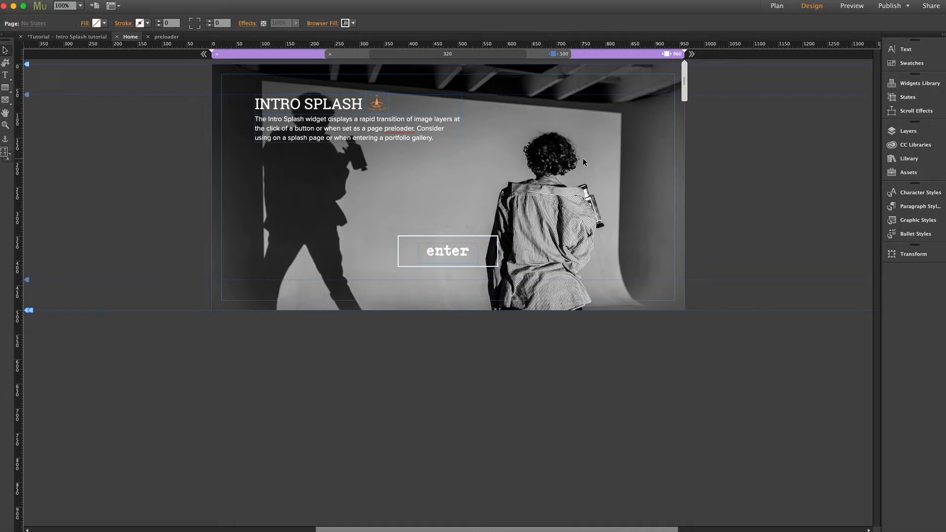
click(448, 252)
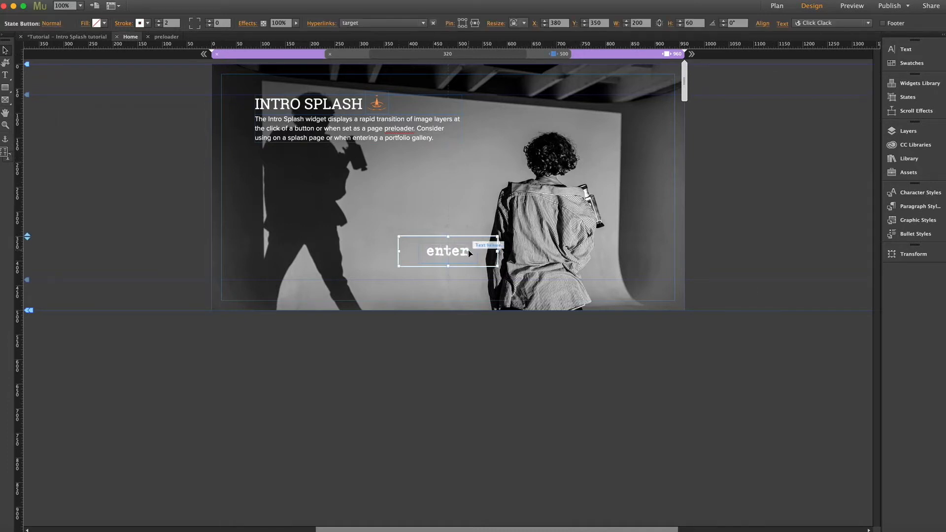
click(909, 159)
drag(810, 217, 194, 169)
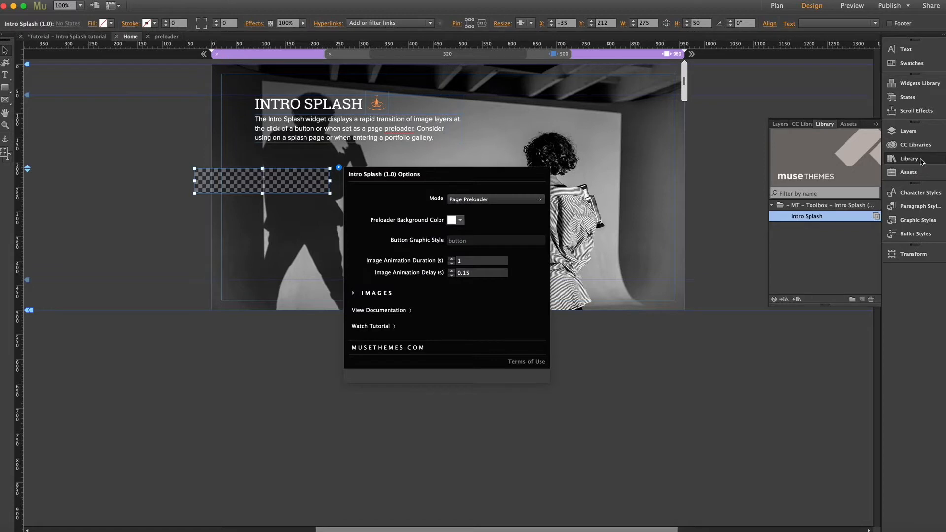
drag(288, 183, 151, 124)
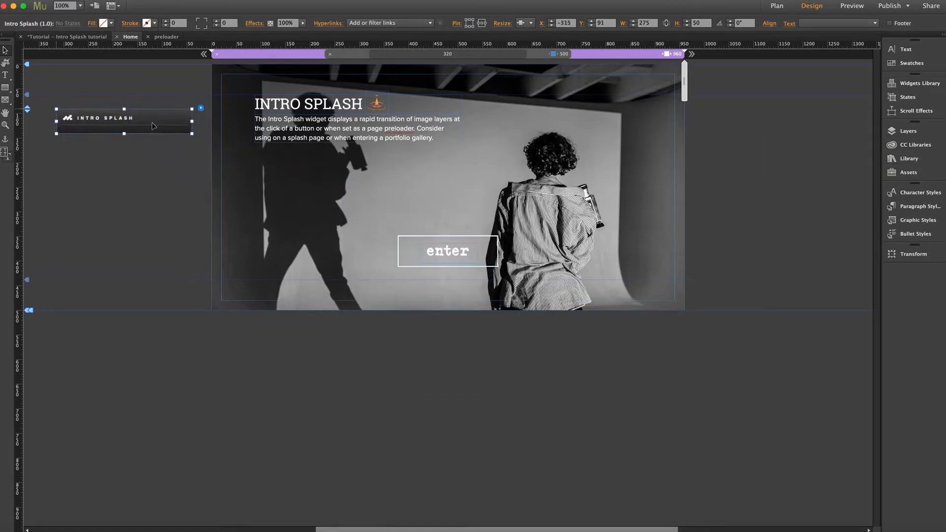
click(167, 188)
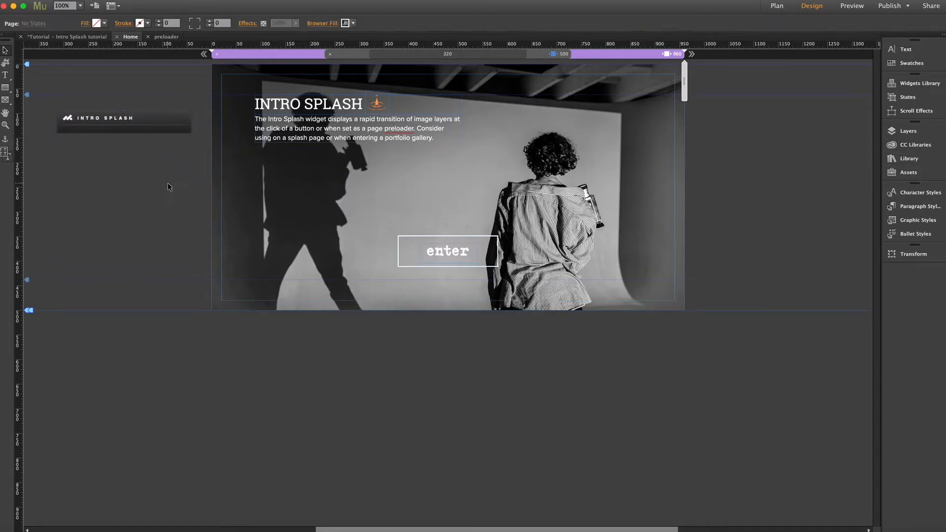
Step: Set the Intro Splash widget's mode to Button Transition
click(172, 119)
click(203, 109)
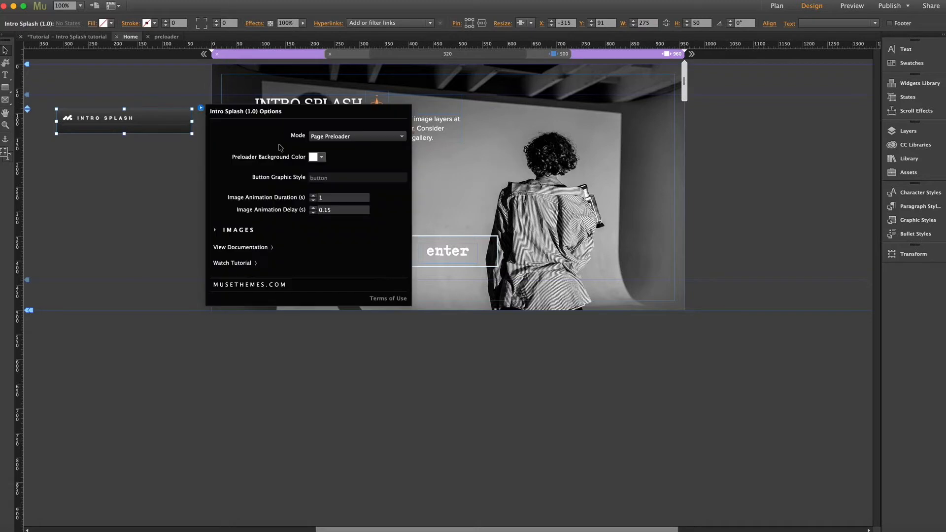
click(333, 137)
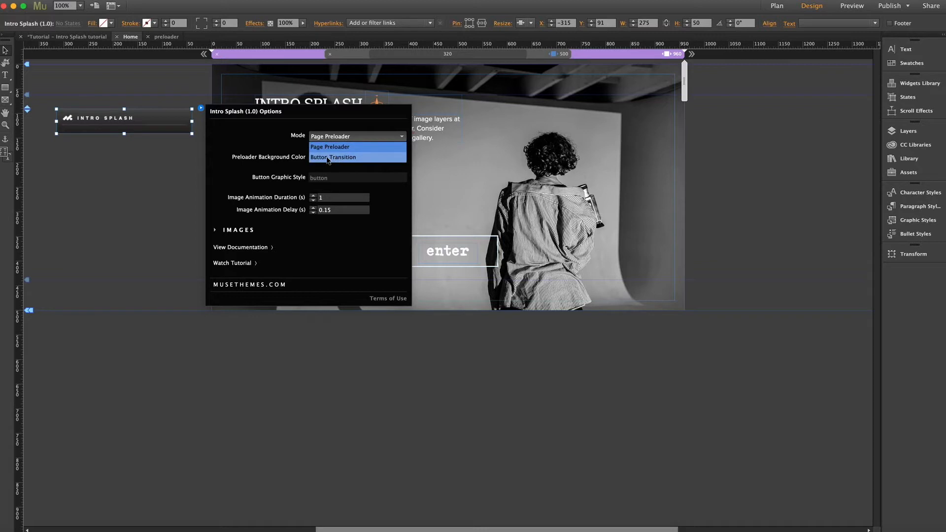
click(329, 157)
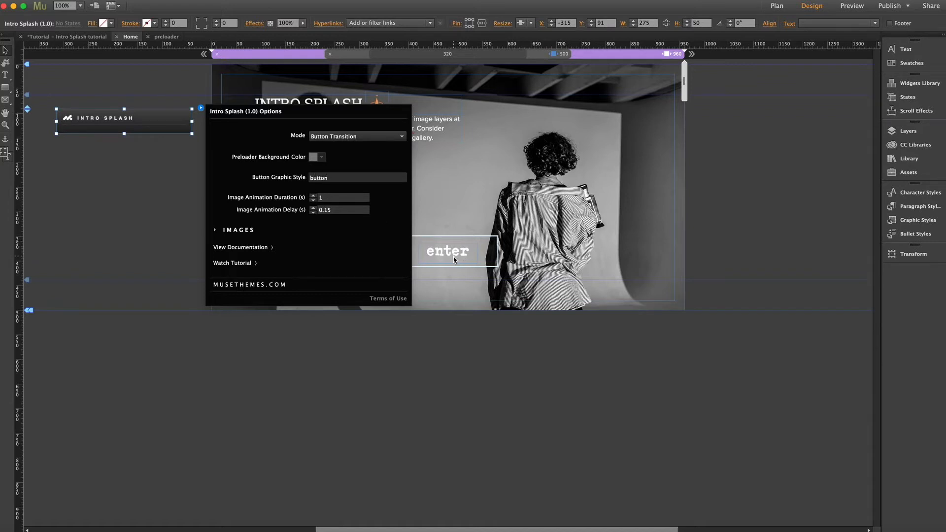
Step: Check the enter button's graphic style against the Button Graphic Style name in the Intro Splash widget options
click(413, 254)
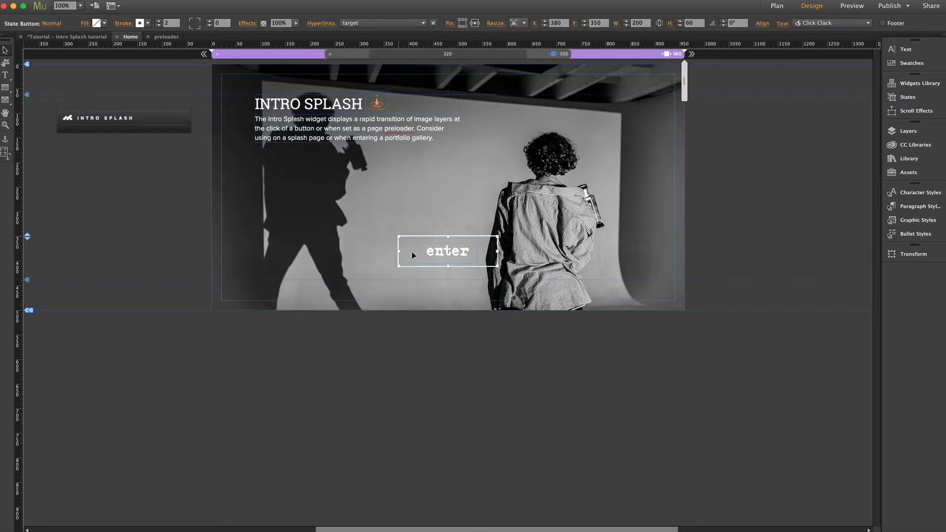
click(915, 222)
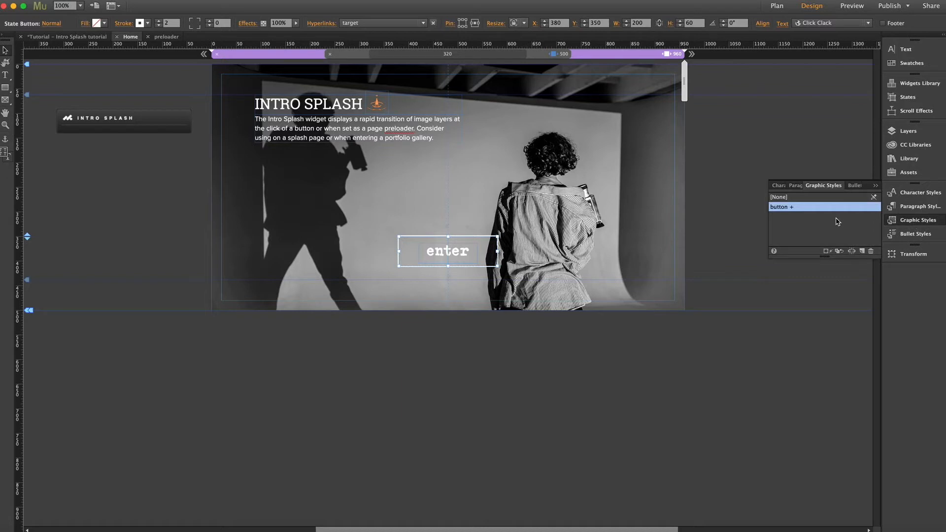
mouse_move(787, 212)
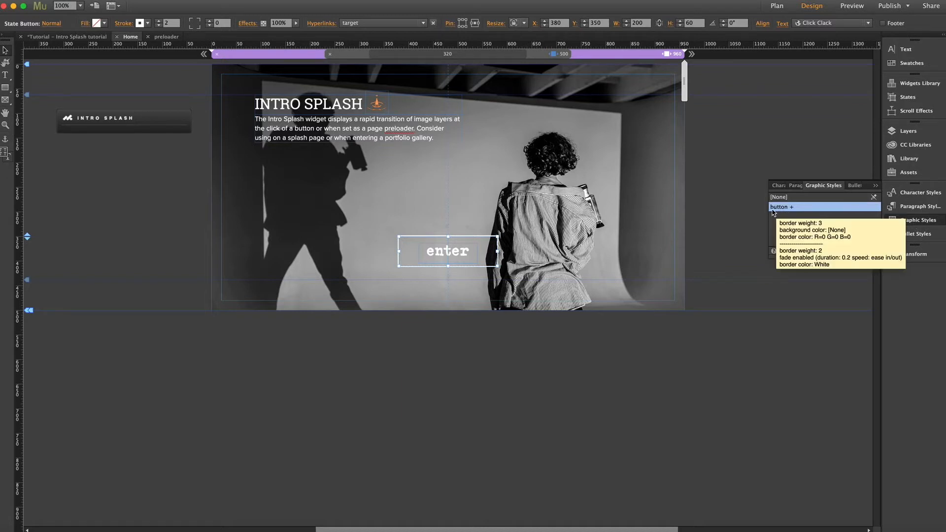
click(917, 222)
click(160, 122)
click(200, 107)
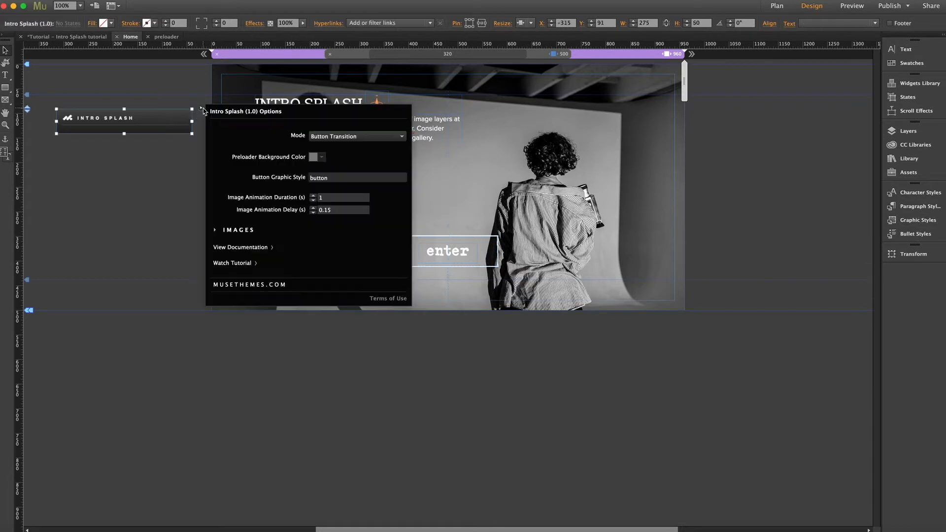
click(312, 179)
Step: Enable images 2 through 8 in the Intro Splash widget's image options
click(235, 233)
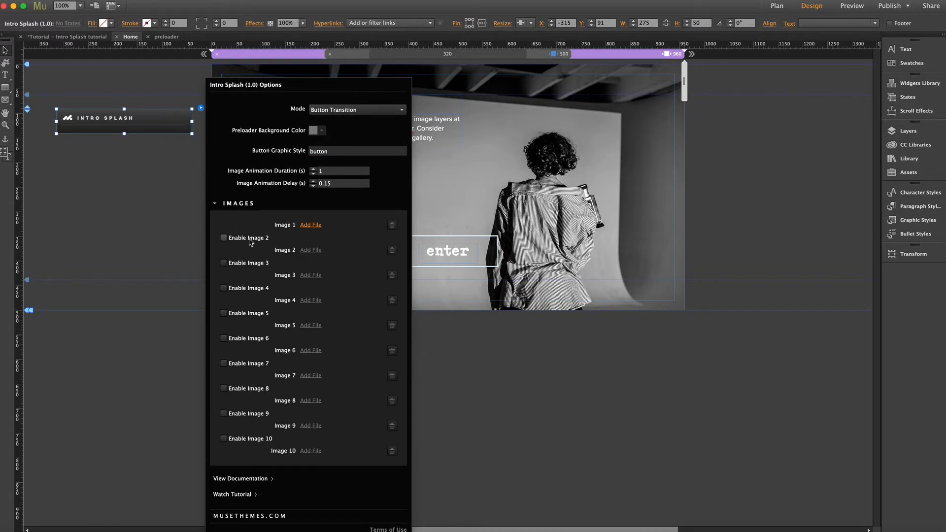
click(223, 238)
click(223, 263)
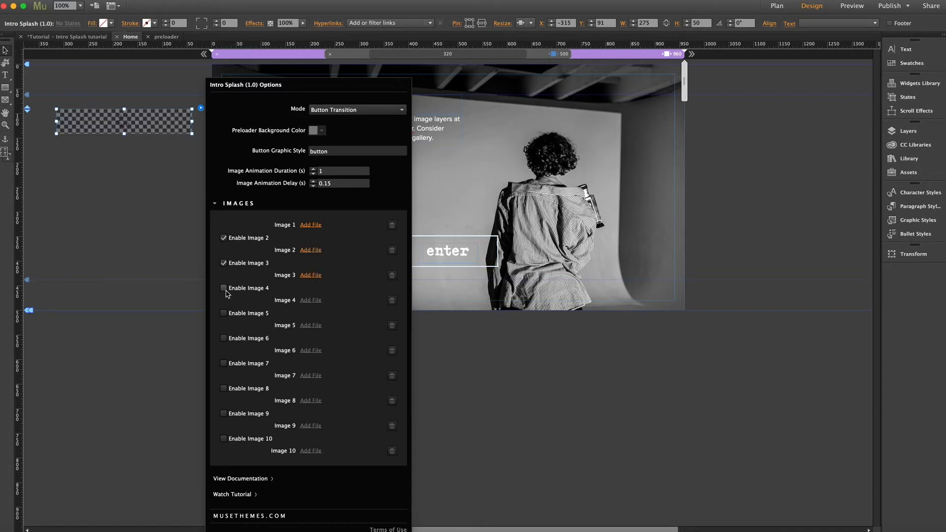
click(223, 288)
click(223, 314)
click(223, 339)
click(223, 363)
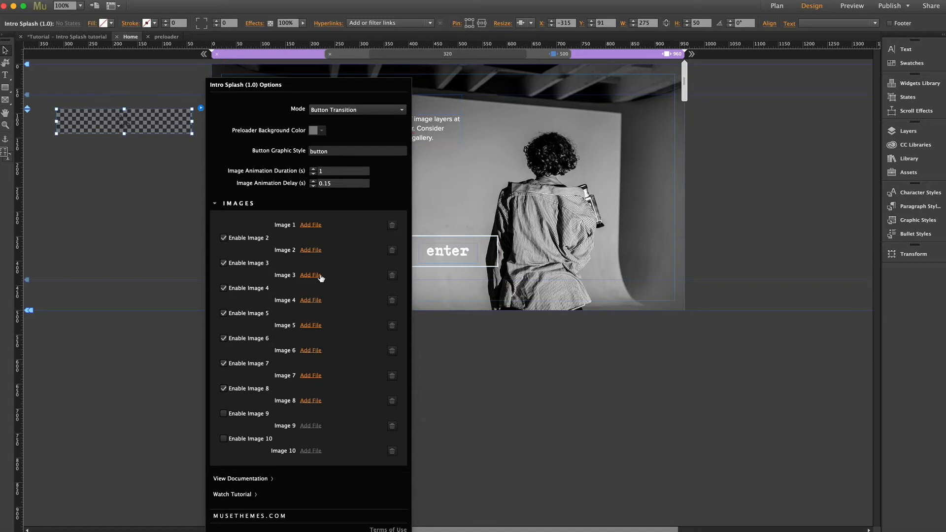
Step: Assign img-1.jpg, img-2.jpg and img-3.jpg to Image 1, Image 2 and Image 3 of the widget
click(308, 226)
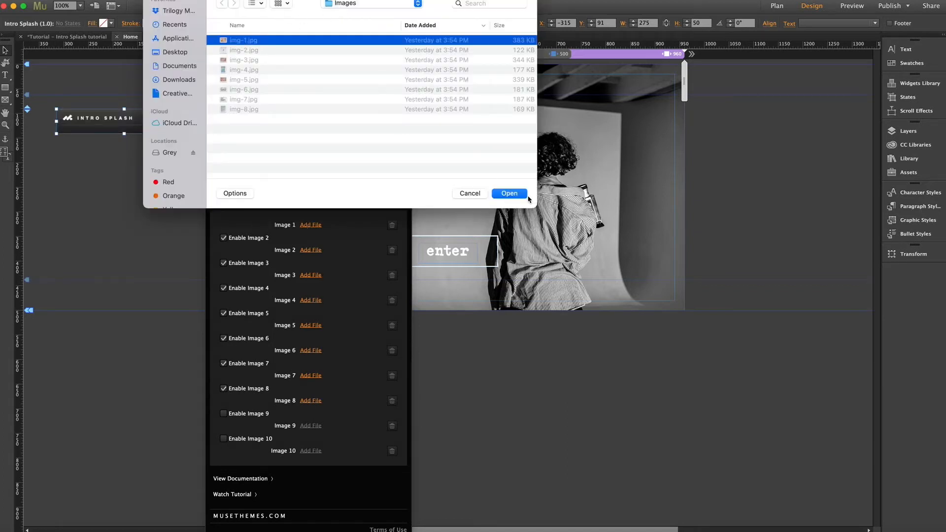
double_click(243, 41)
click(310, 251)
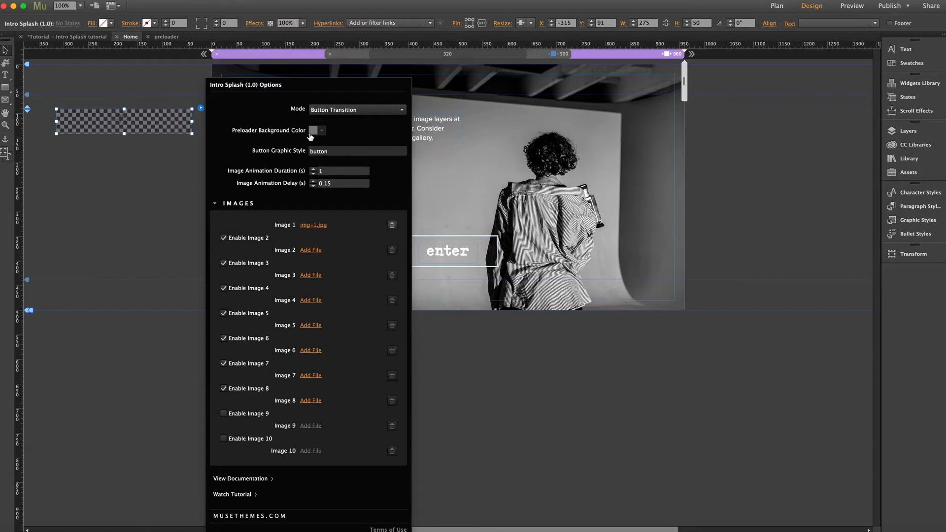
click(256, 50)
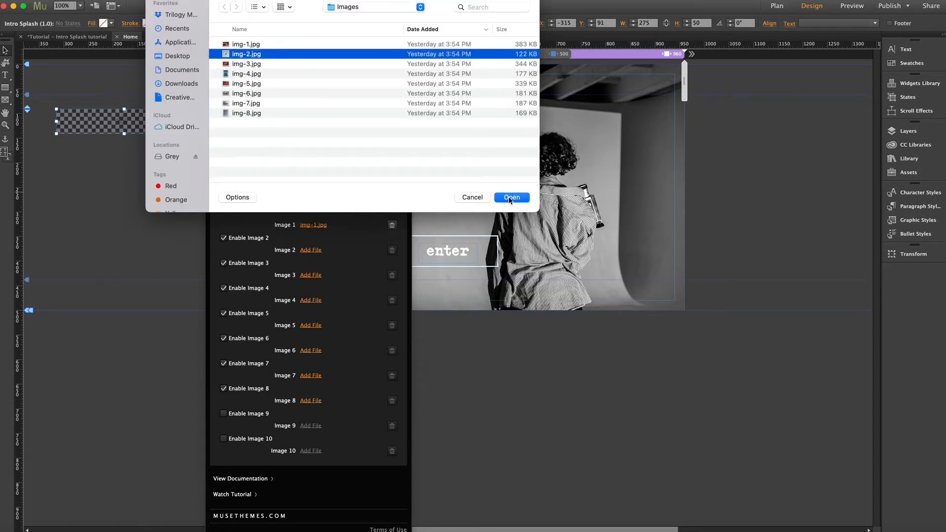
click(509, 193)
click(311, 275)
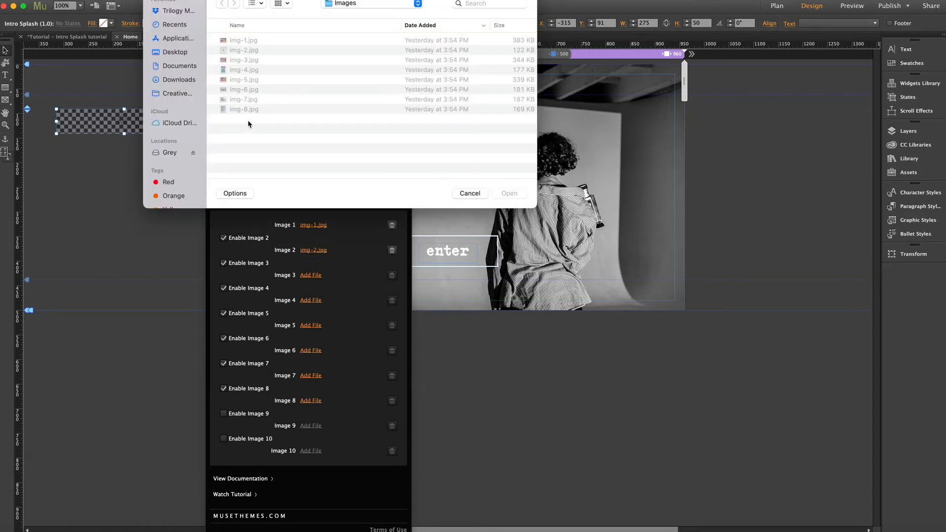
click(245, 60)
click(515, 195)
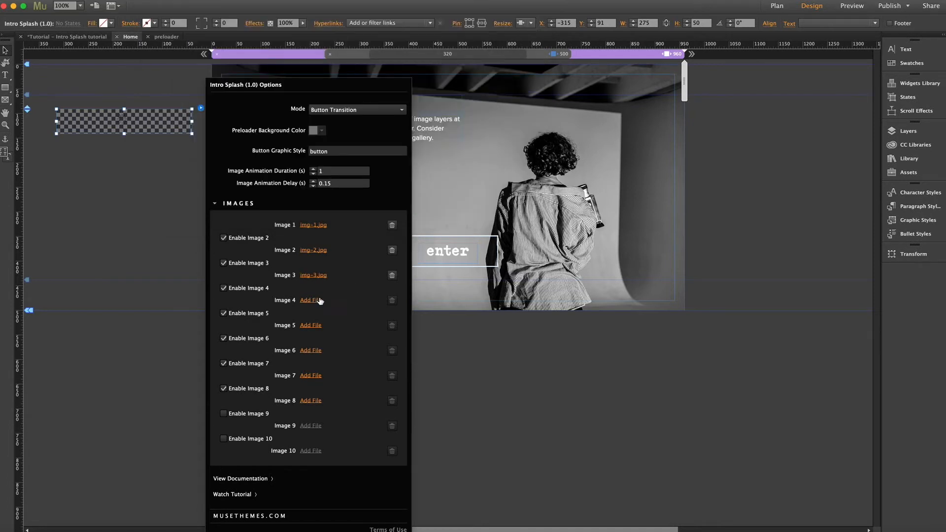
Step: Assign img-4.jpg, img-5.jpg and img-6.jpg to Image 4, Image 5 and Image 6 of the widget
click(310, 300)
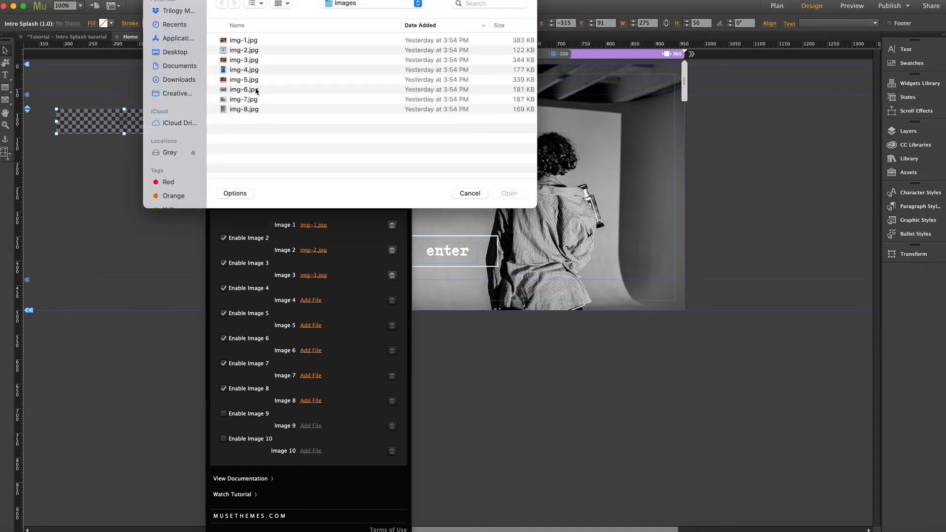
click(248, 70)
click(509, 194)
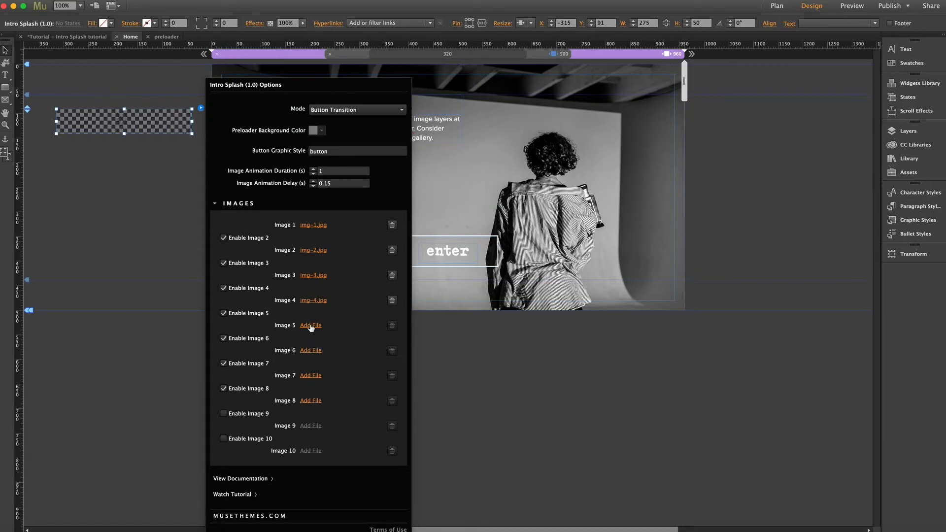
click(311, 326)
click(245, 80)
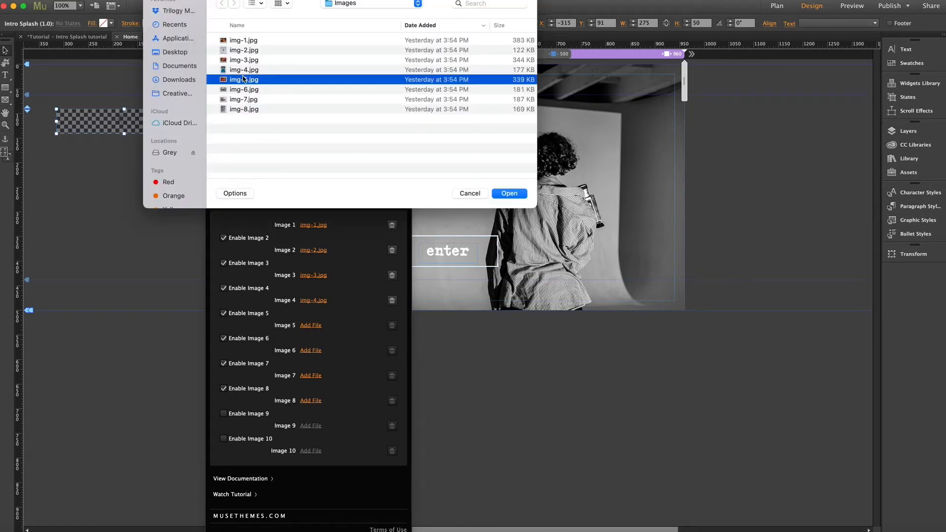
click(510, 194)
click(310, 350)
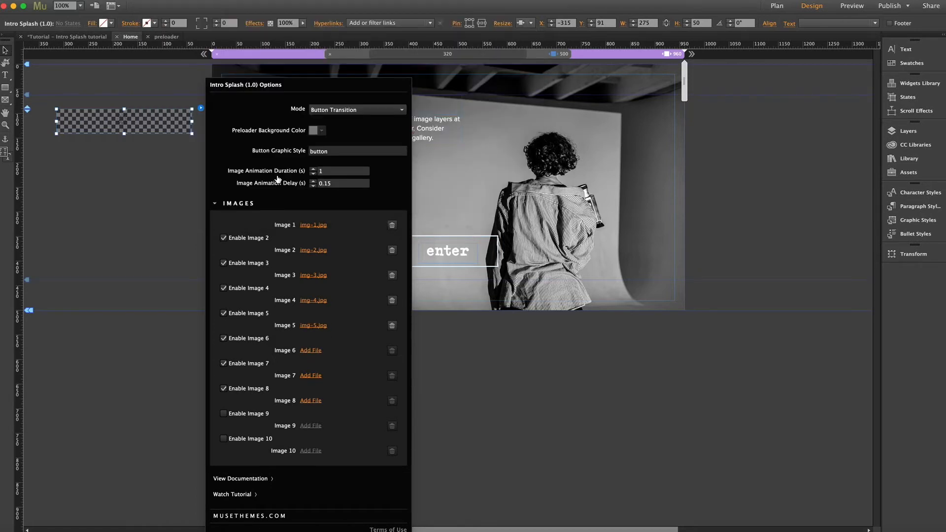
click(244, 89)
click(516, 196)
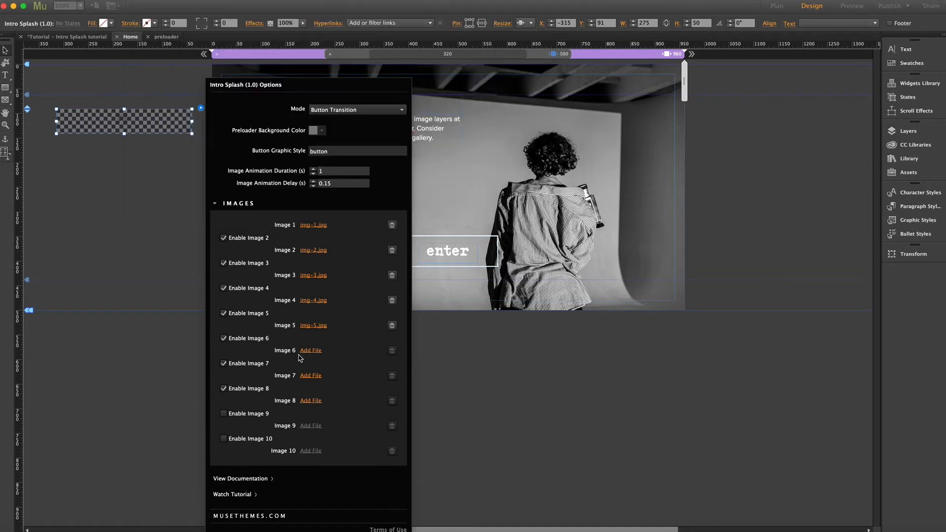
Step: Assign img-7.jpg and img-8.jpg to Image 7 and Image 8, and collapse the widget's image options
click(311, 376)
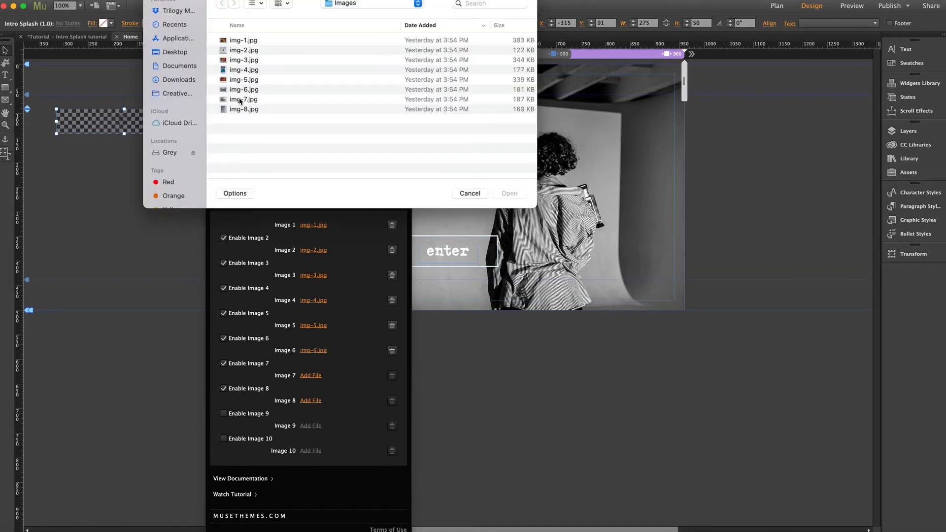
click(242, 99)
click(509, 193)
click(310, 400)
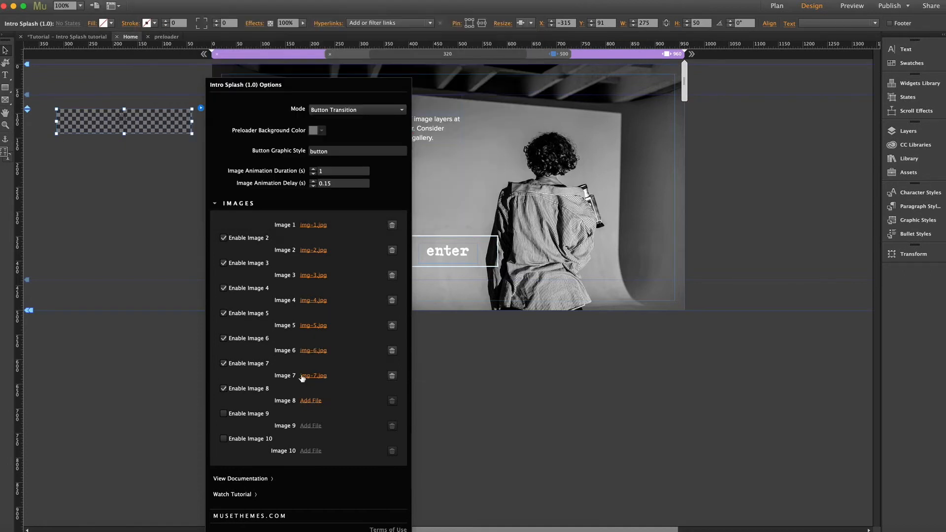
click(244, 109)
click(507, 194)
click(237, 203)
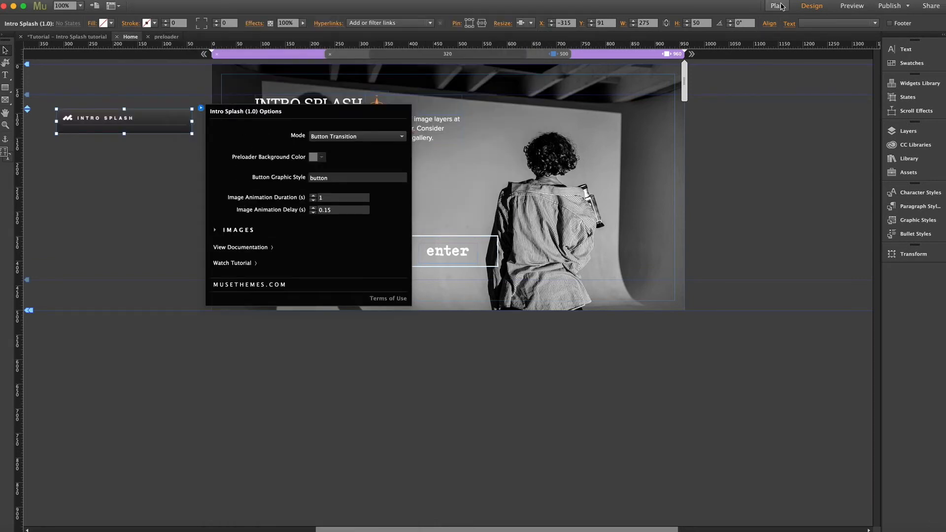
Step: View the site plan, preview the Home page in the browser and test the enter button's transition
click(777, 6)
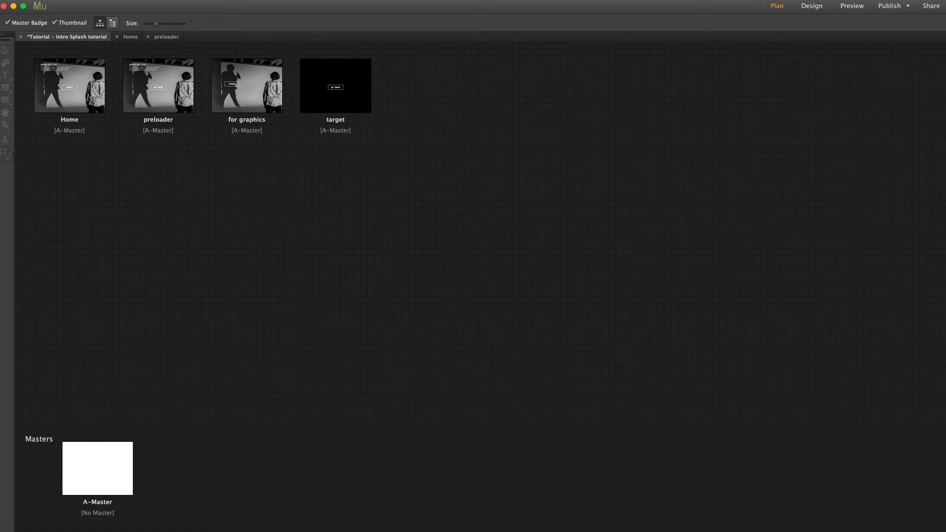
key(super+alt+e)
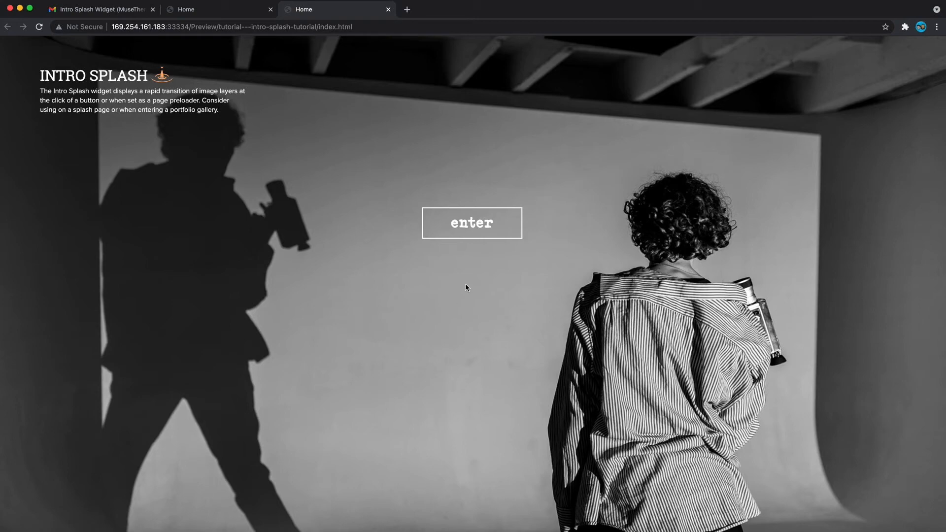
click(469, 228)
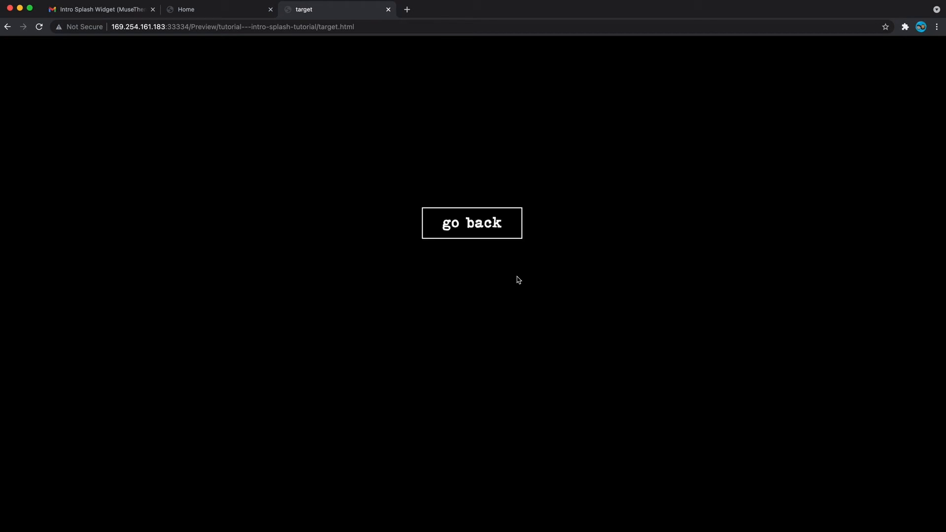
Step: Test the go back button on the target page in the browser preview
click(495, 226)
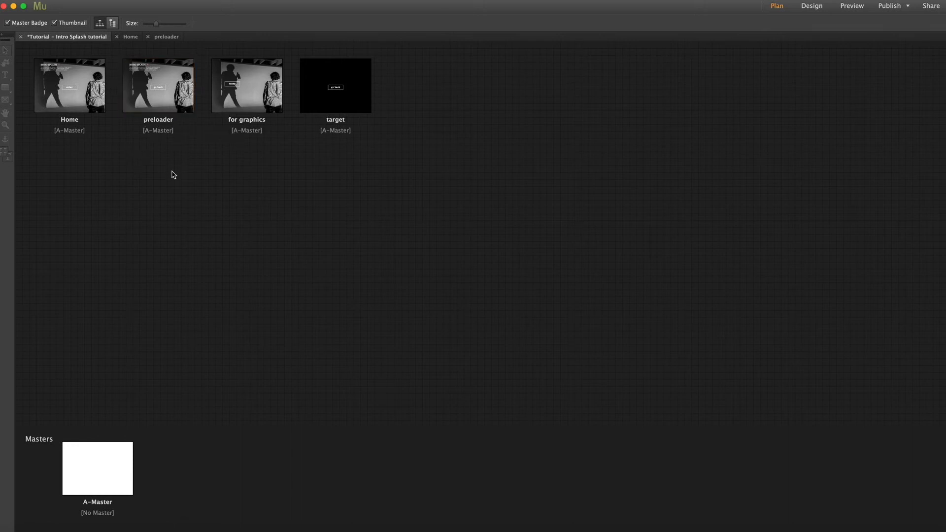
Step: In Adobe Muse, copy the Intro Splash widget from Home onto the preloader page, placing it beside the canvas at about X -308, Y 102
double_click(155, 77)
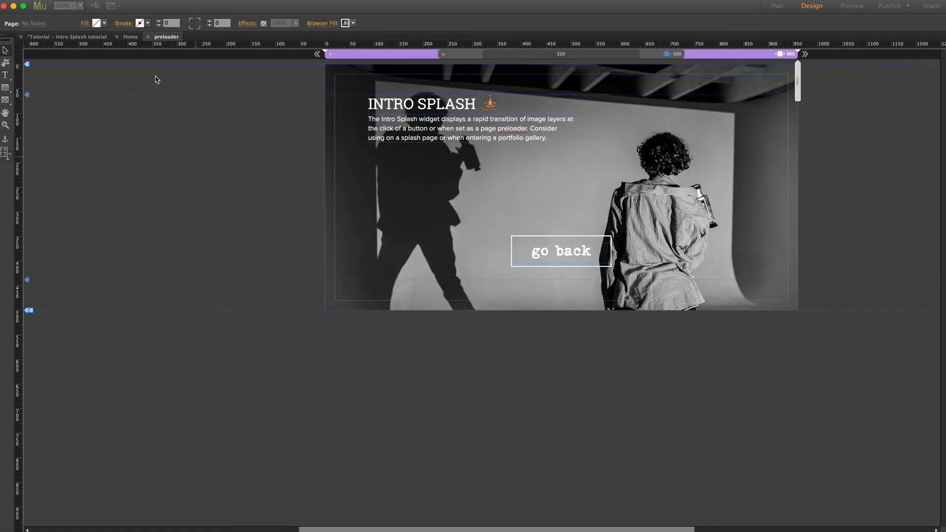
click(131, 37)
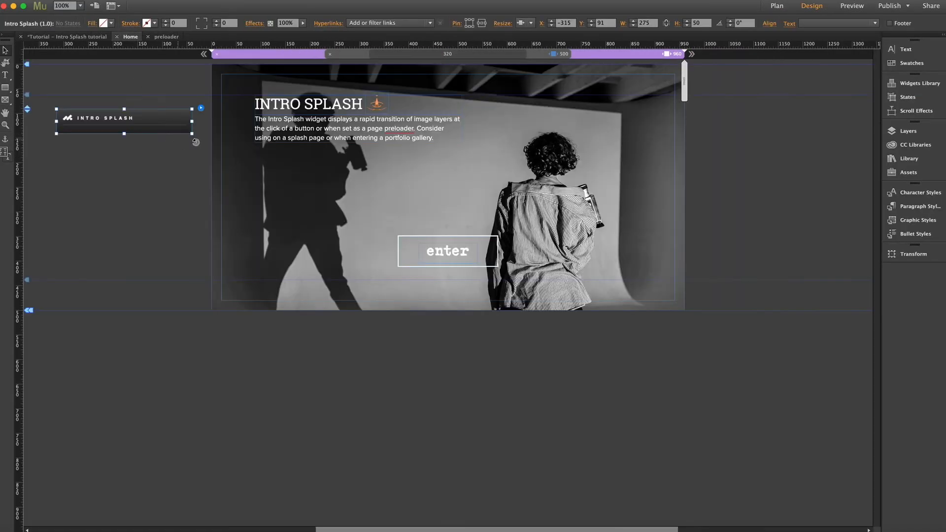
click(162, 37)
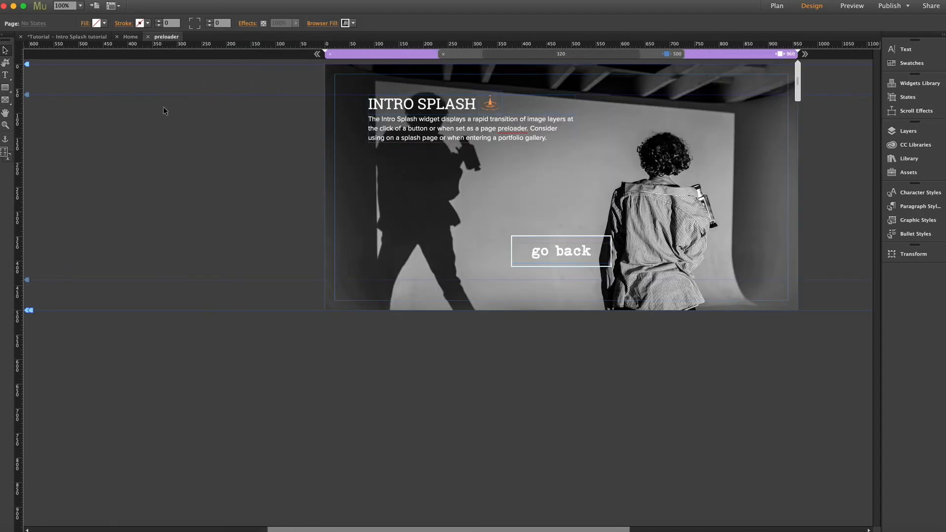
key(super+v)
drag(433, 285, 232, 123)
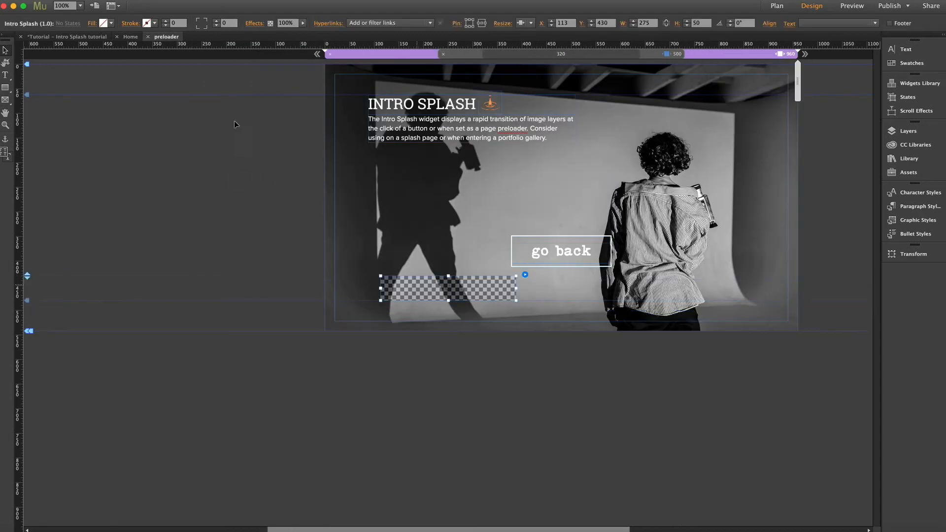
click(278, 206)
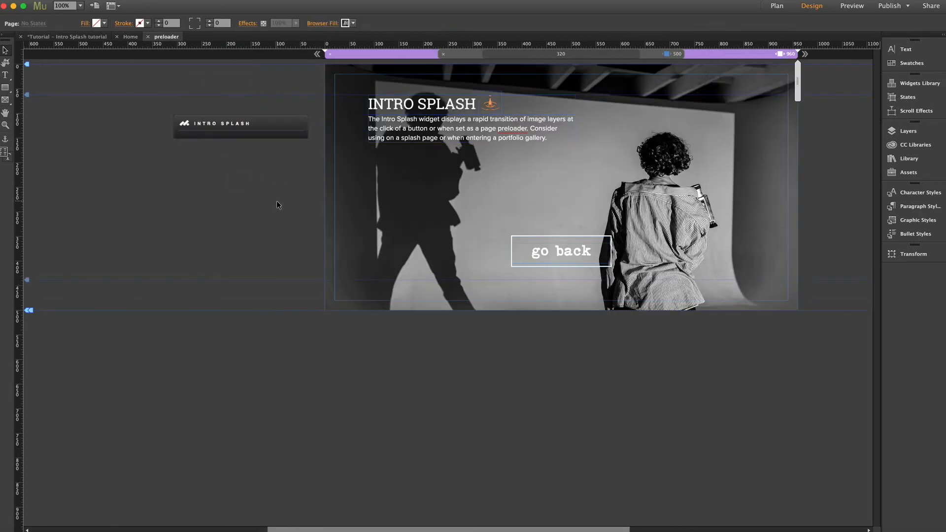
Step: Set the Intro Splash widget's mode to Page Preloader on the preloader page and close its options
click(288, 132)
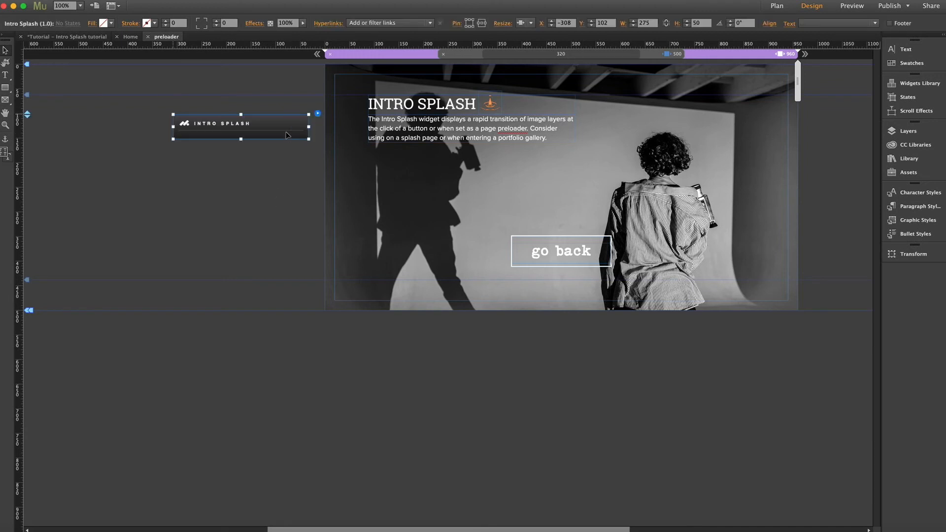
click(315, 115)
click(471, 142)
click(468, 154)
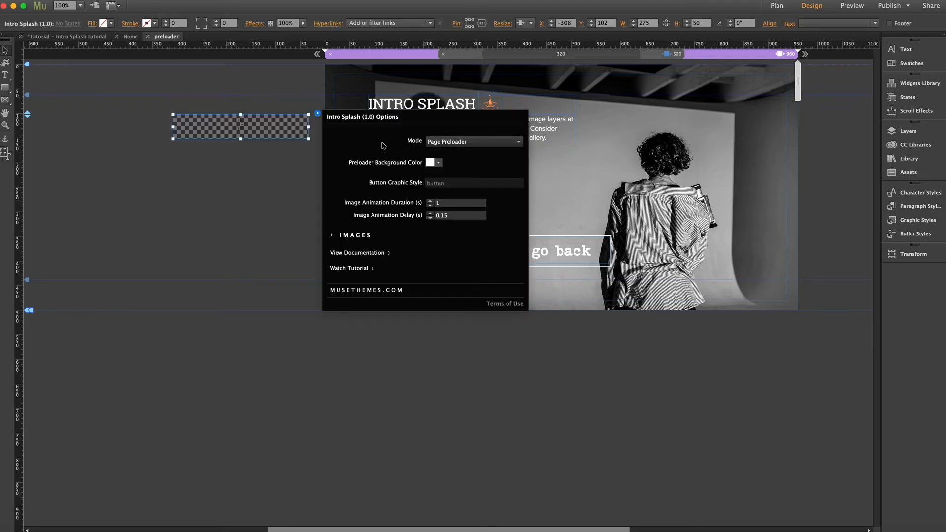
click(265, 197)
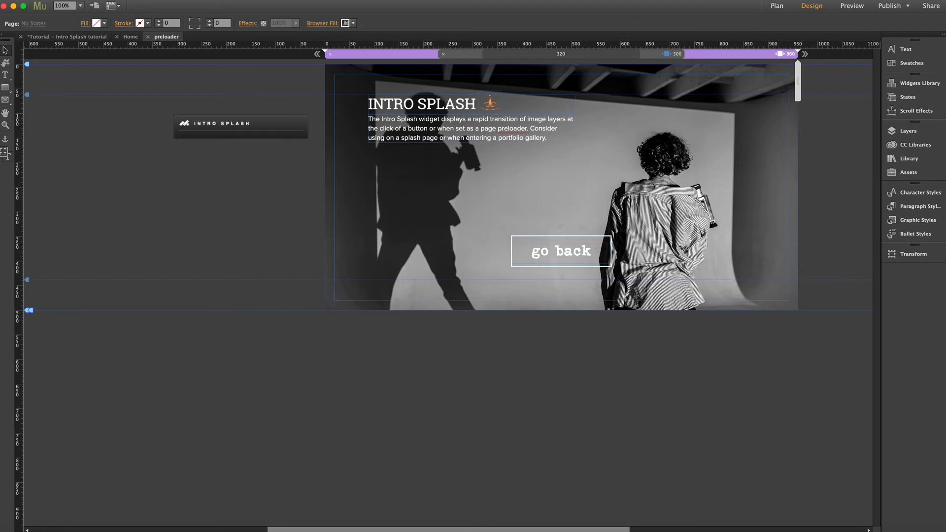
Step: Preview the preloader page in the browser to check the page preloader transition, and return to Adobe Muse
key(super+shift+e)
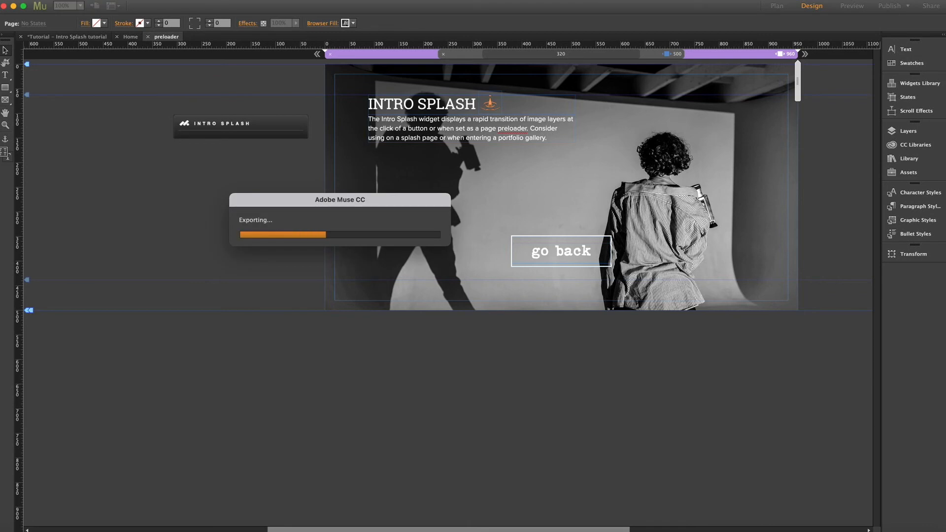
key(Return)
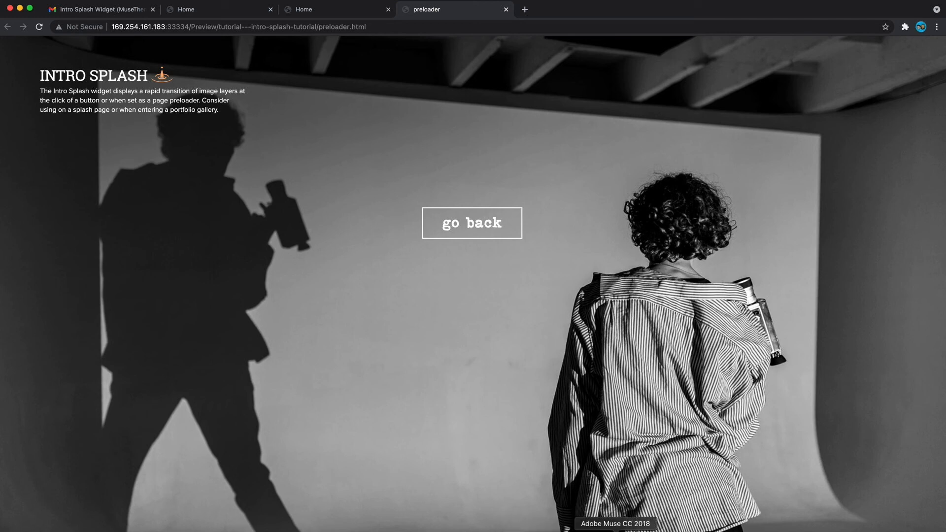
click(616, 531)
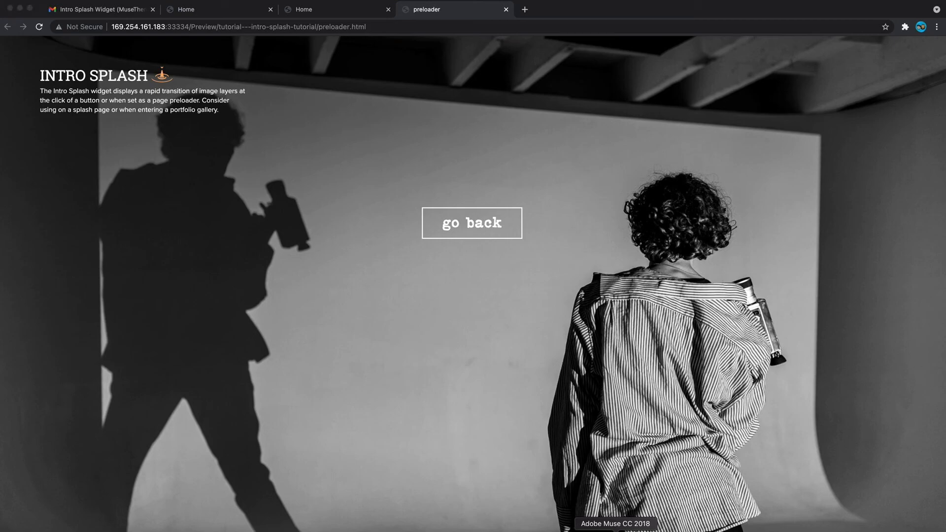